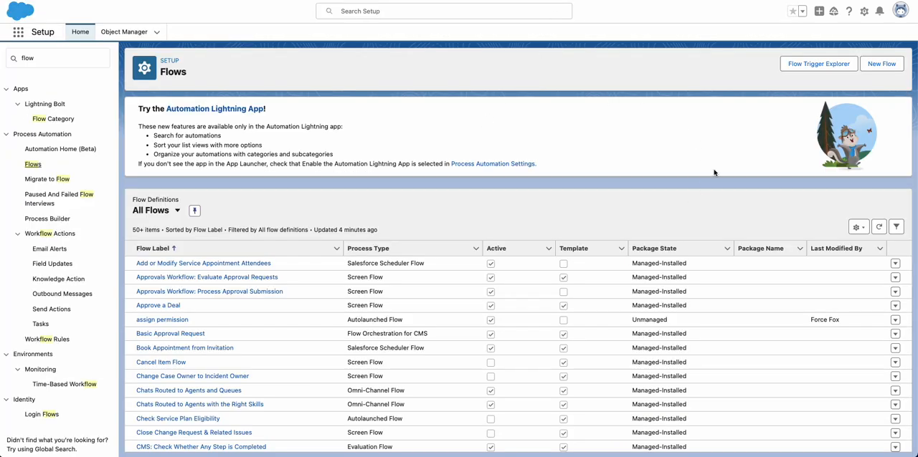
- Create a new flow from scratch of type Autolaunched Flow (No Trigger)
{"action": "left_click", "coordinate": [877, 65]}
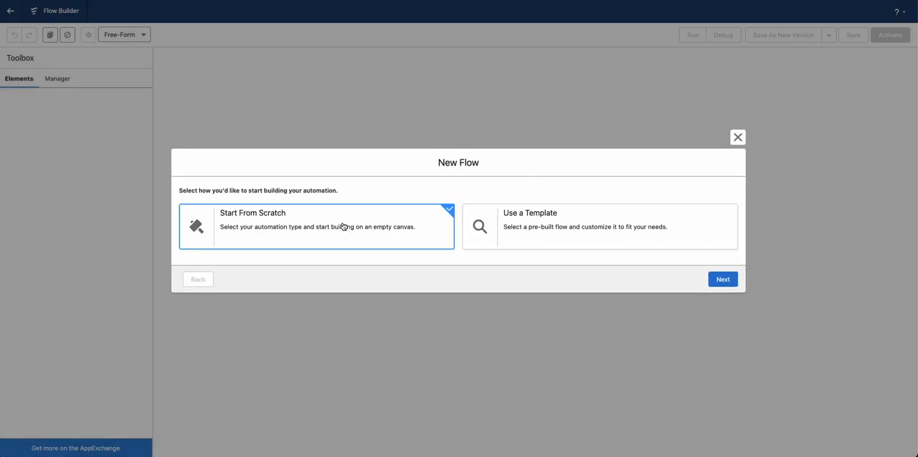
{"action": "left_click", "coordinate": [722, 279]}
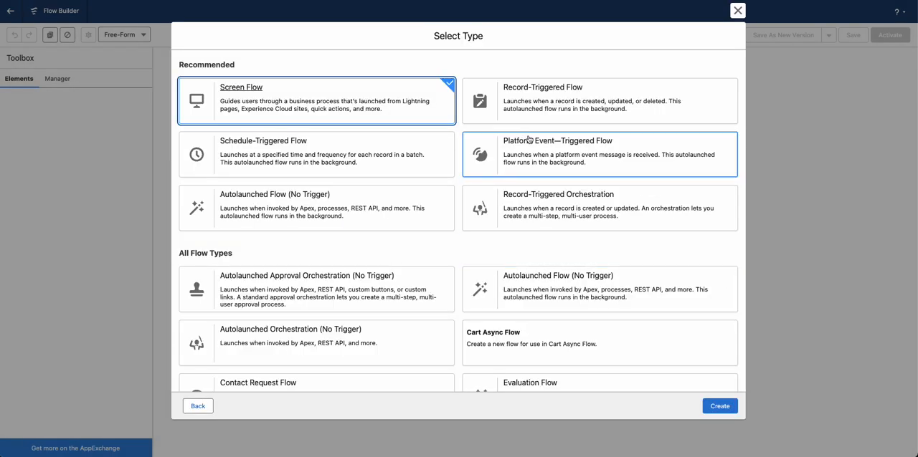
{"action": "left_click", "coordinate": [340, 197]}
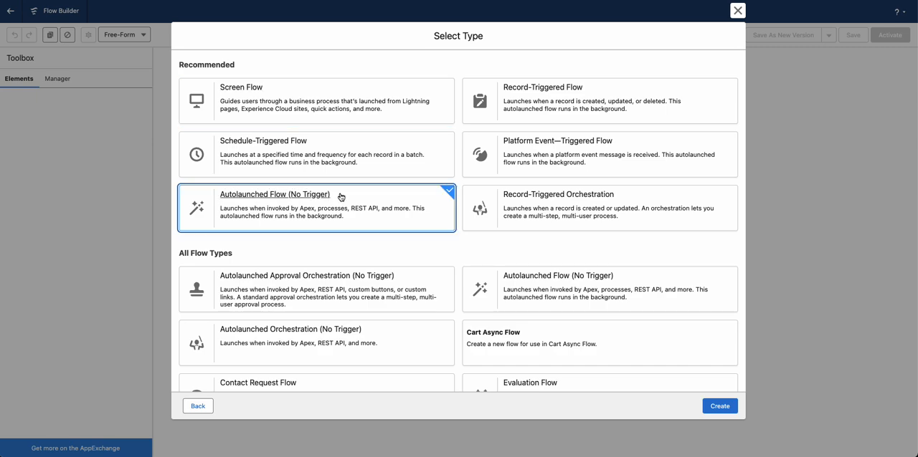
{"action": "left_click", "coordinate": [718, 406]}
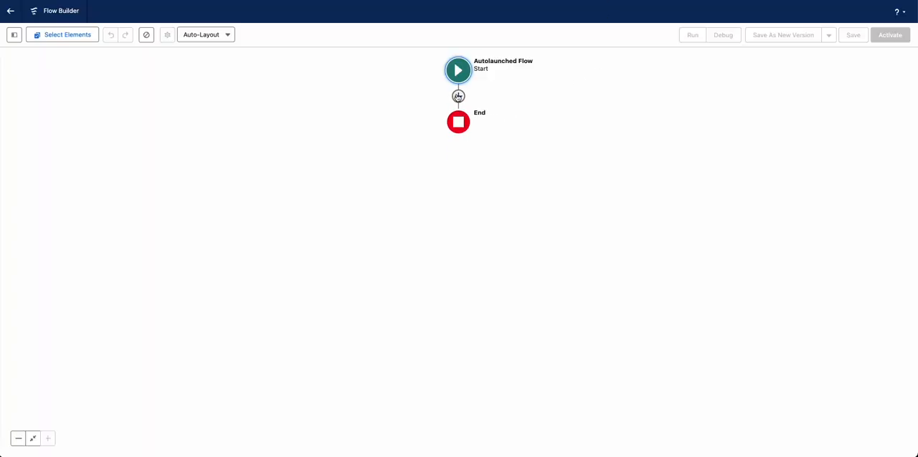
- Add an Update Records element between Start and End and label it Unsubscribe
{"action": "left_click", "coordinate": [458, 96]}
{"action": "scroll", "coordinate": [451, 188], "scroll_direction": "down", "scroll_amount": 5}
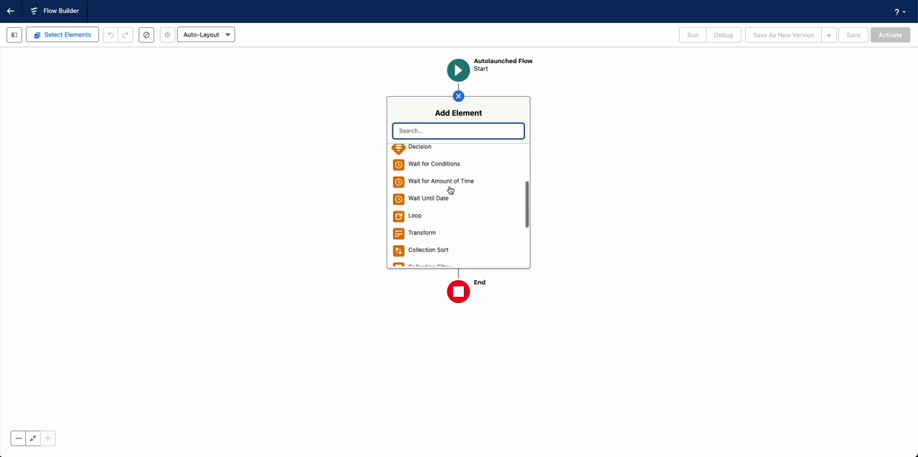
{"action": "scroll", "coordinate": [450, 190], "scroll_direction": "down", "scroll_amount": 2}
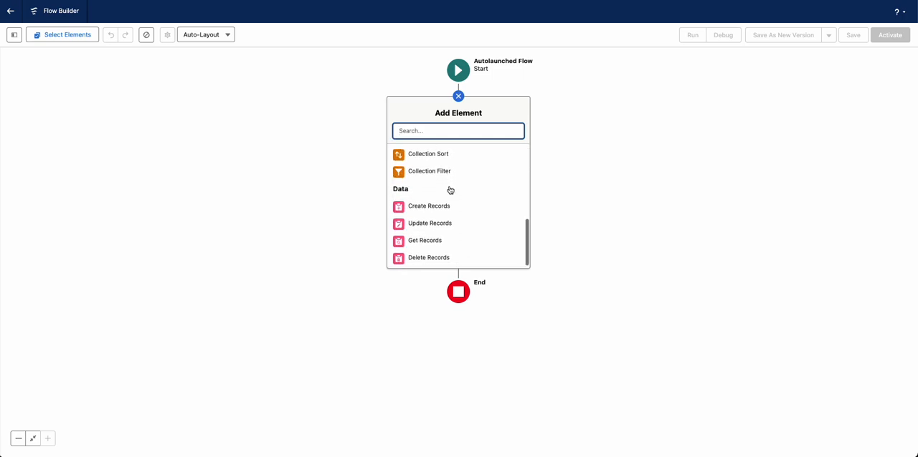
{"action": "left_click", "coordinate": [427, 221]}
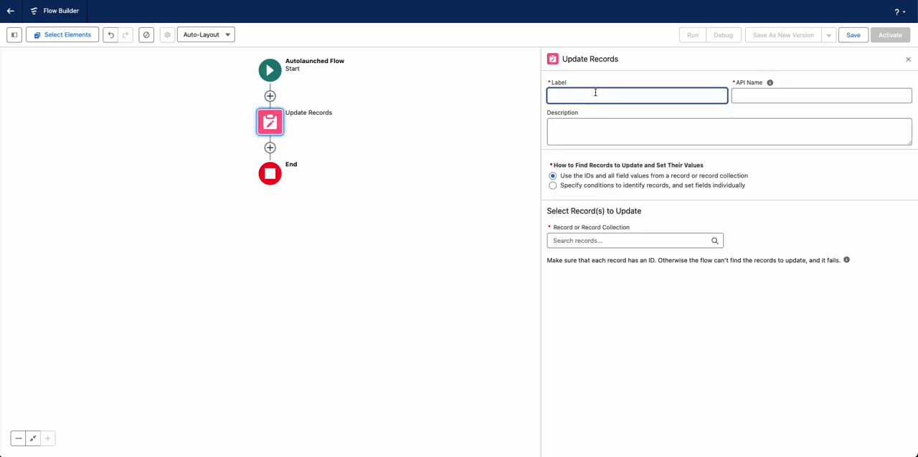
{"action": "type", "text": "Unsubscribe"}
{"action": "left_click", "coordinate": [783, 206]}
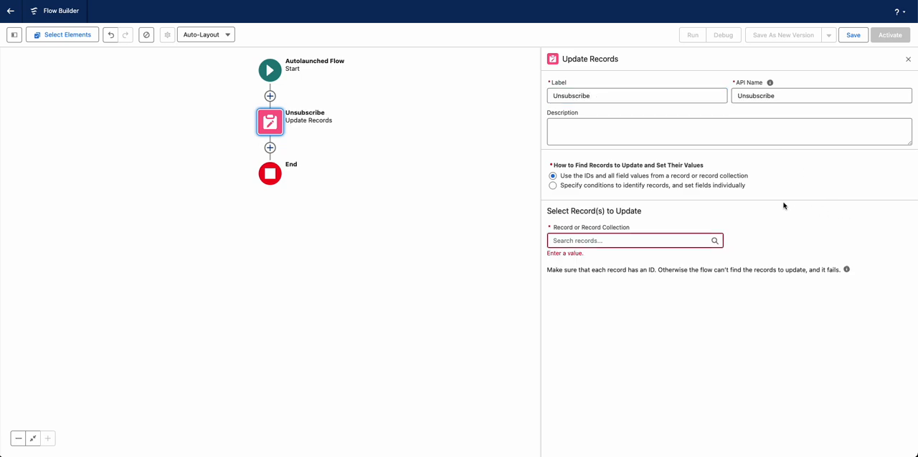
- Make the Unsubscribe element identify records by specified conditions and set its object to Contact
{"action": "left_click", "coordinate": [597, 241]}
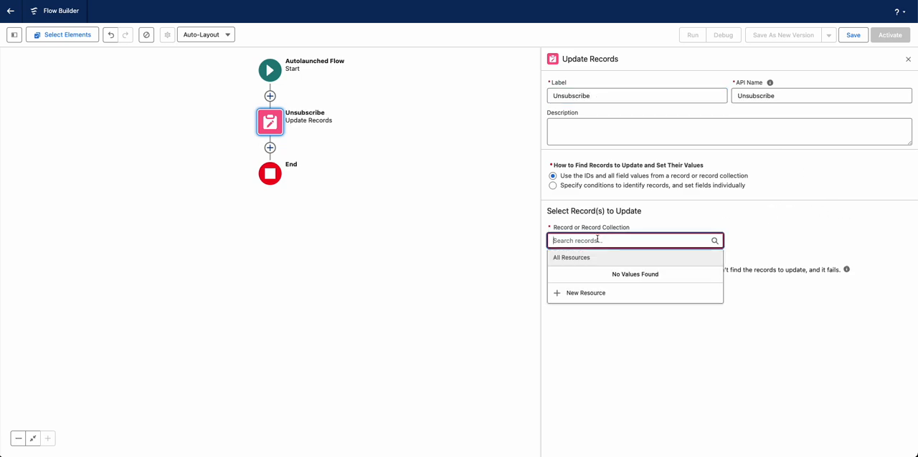
{"action": "left_click", "coordinate": [552, 185]}
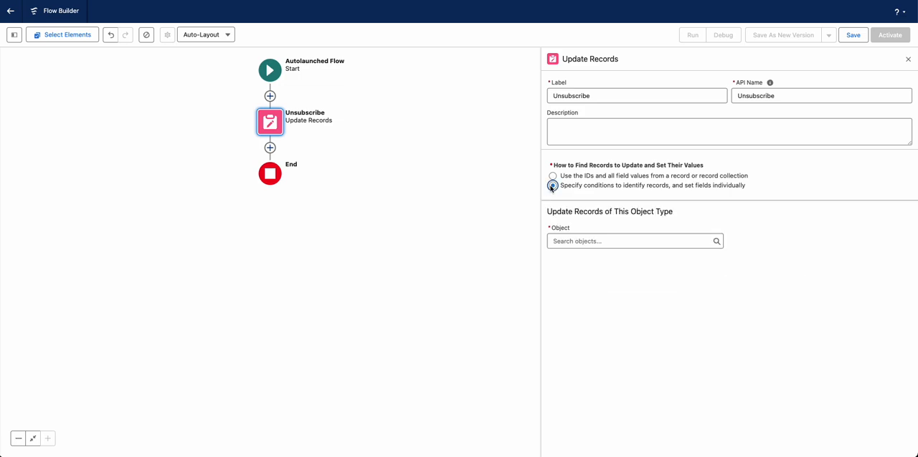
{"action": "left_click", "coordinate": [567, 243]}
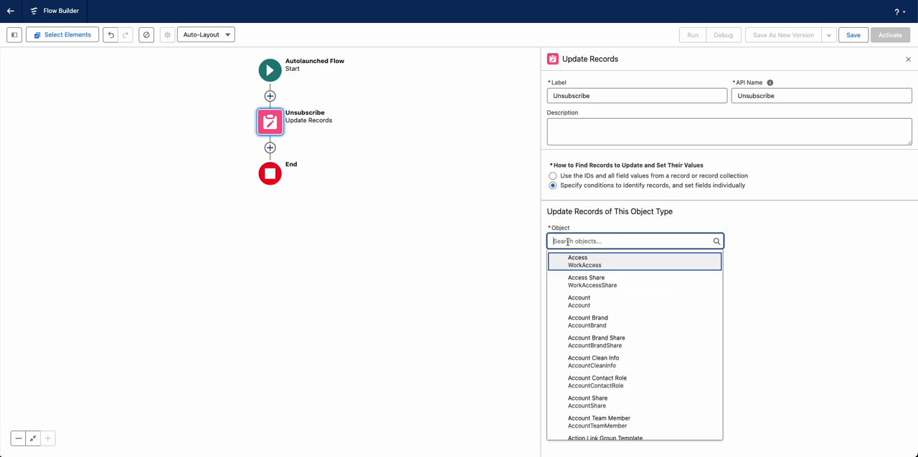
{"action": "type", "text": "conta"}
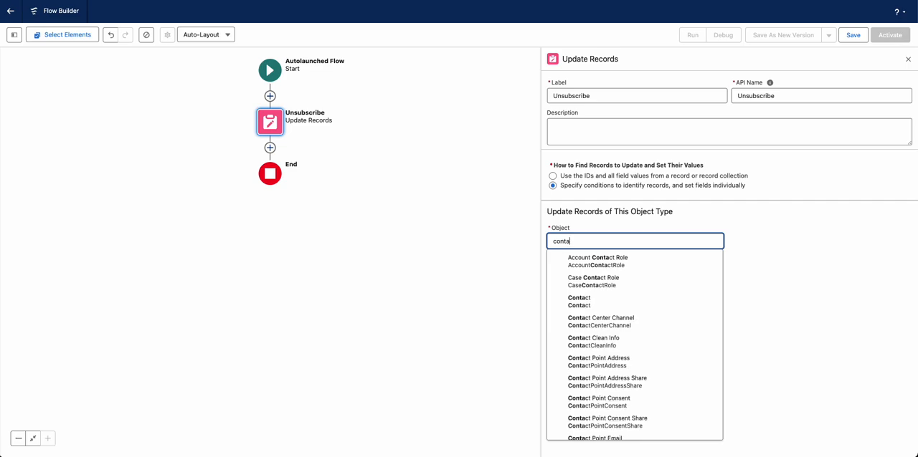
{"action": "left_click", "coordinate": [588, 302]}
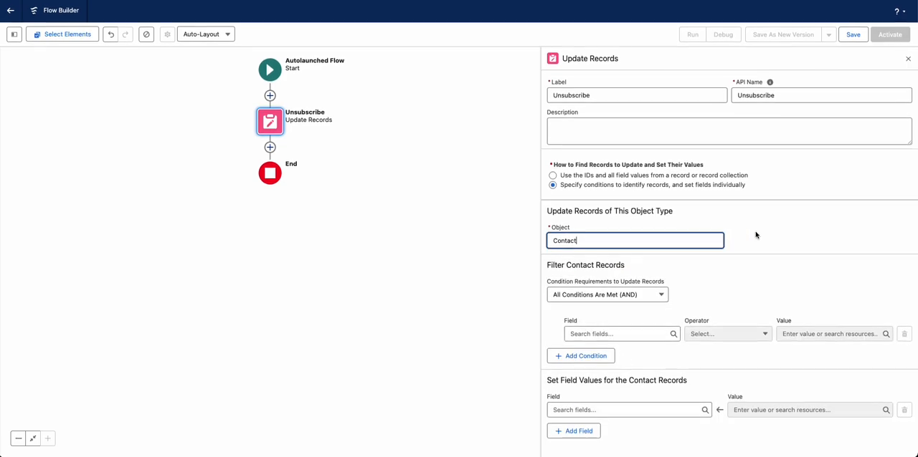
- Start the Contact filter condition with the Id (Contact ID) field
{"action": "left_click", "coordinate": [589, 332]}
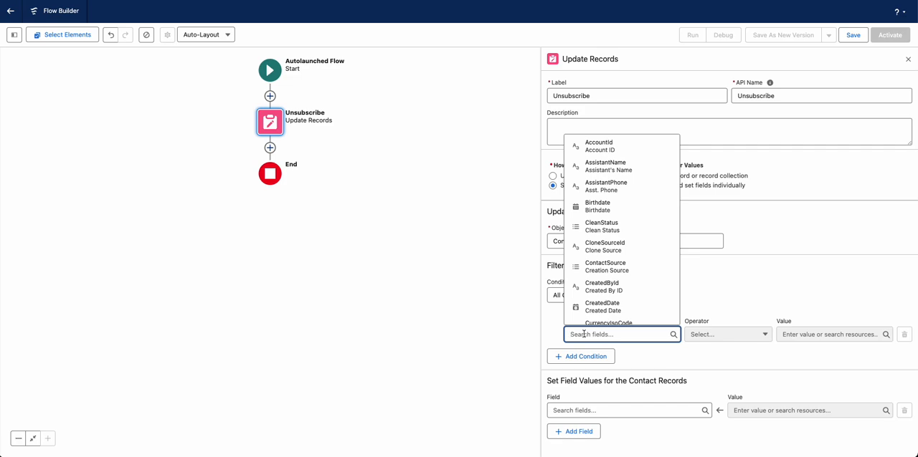
{"action": "type", "text": "id"}
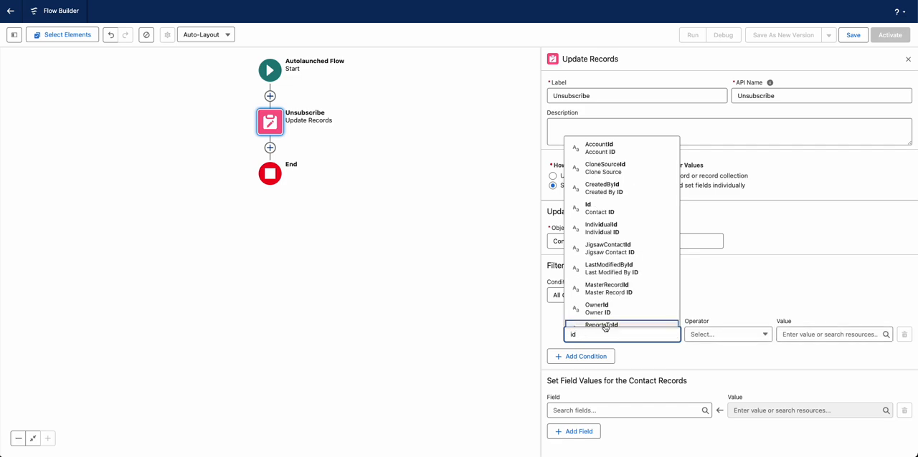
{"action": "left_click", "coordinate": [603, 212]}
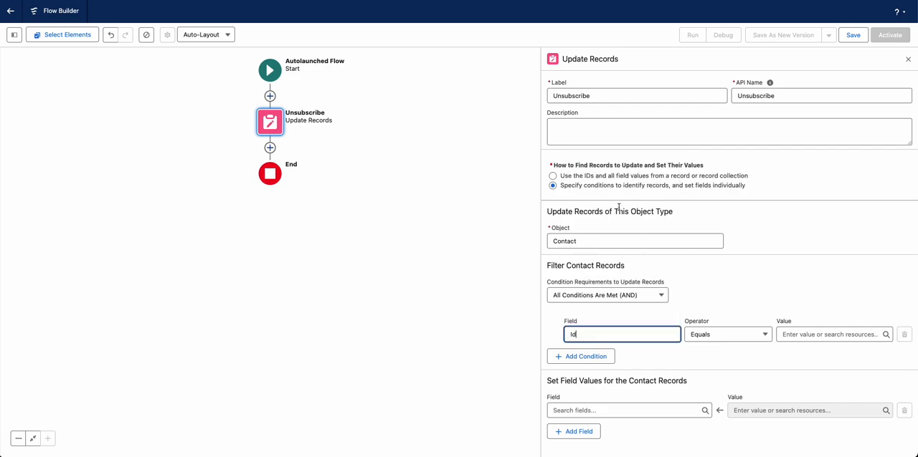
- Create a Text variable ContactId, available for input, as the value of the Id filter condition
{"action": "left_click", "coordinate": [792, 334]}
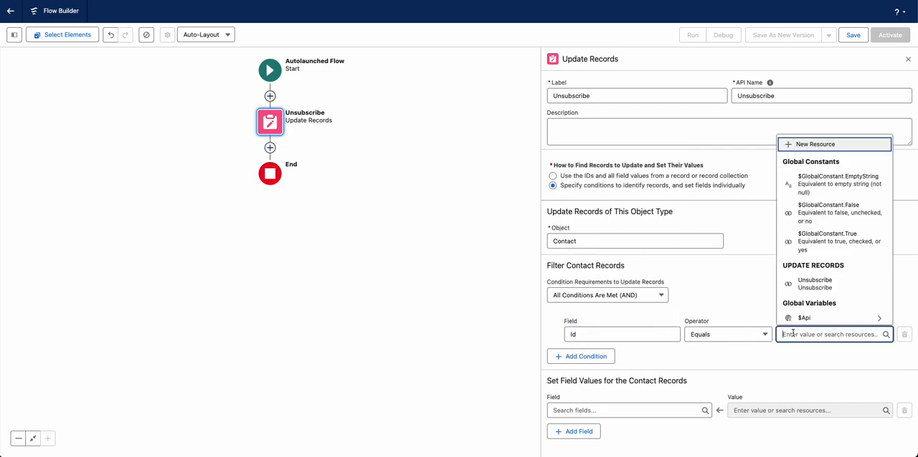
{"action": "left_click", "coordinate": [815, 146]}
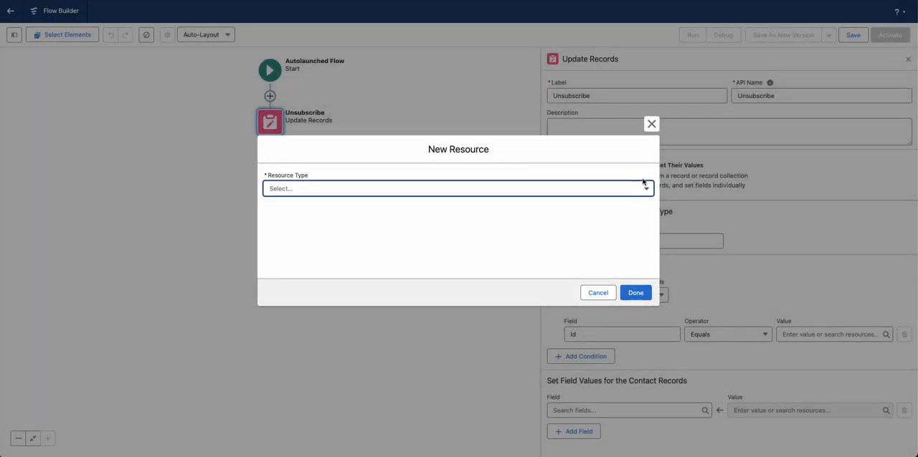
{"action": "left_click", "coordinate": [434, 191]}
{"action": "left_click", "coordinate": [354, 211]}
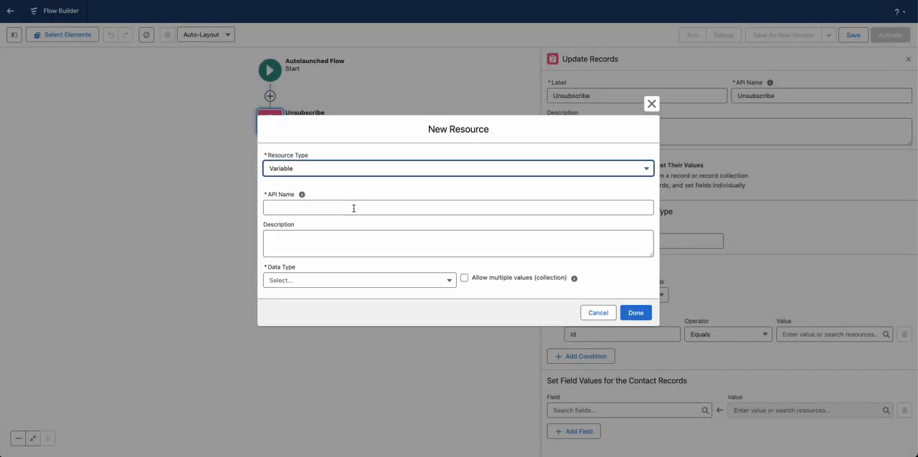
{"action": "left_click", "coordinate": [315, 283]}
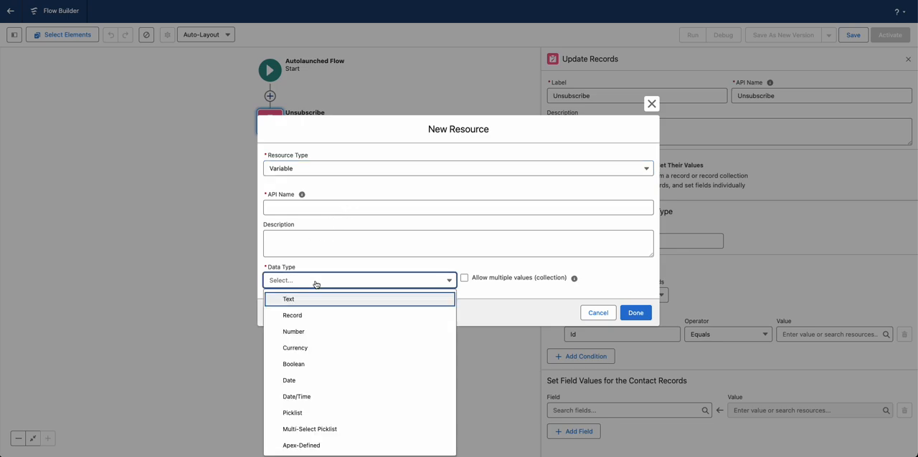
{"action": "left_click", "coordinate": [310, 304]}
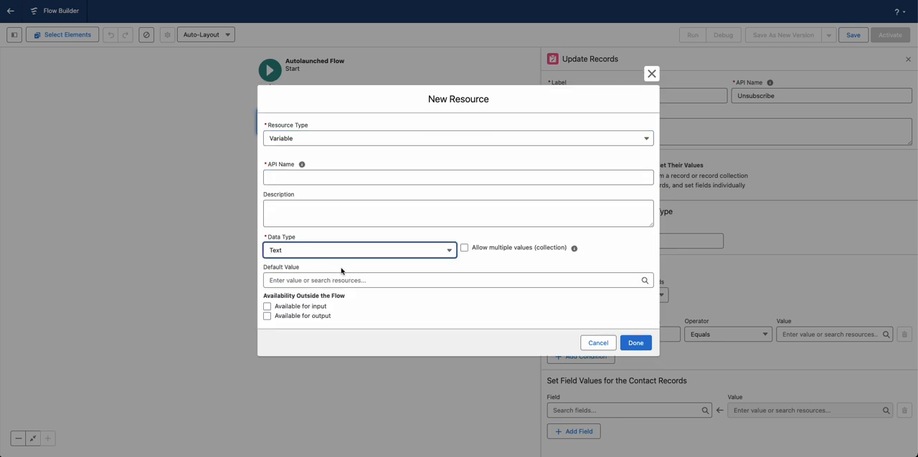
{"action": "left_click", "coordinate": [267, 307]}
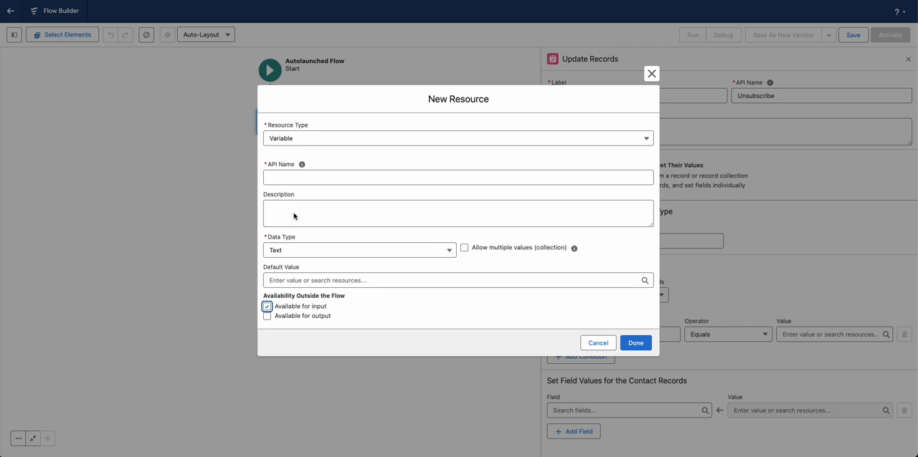
{"action": "left_click", "coordinate": [286, 181]}
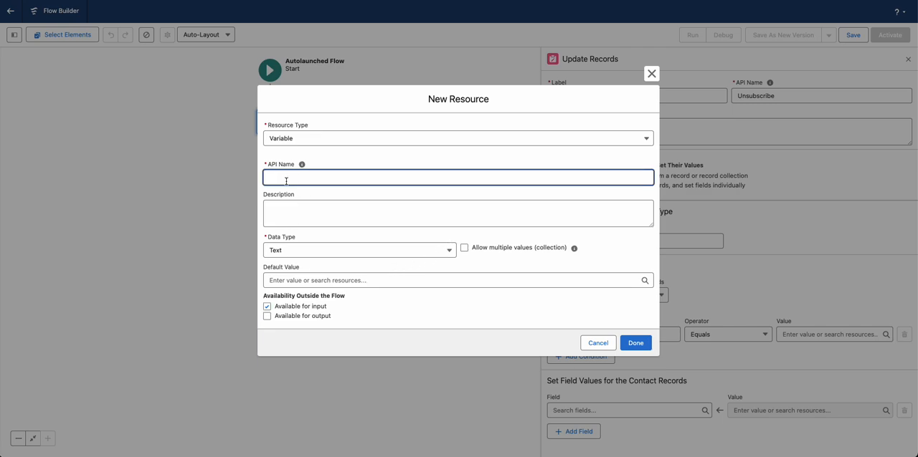
{"action": "type", "text": "ContactId"}
{"action": "left_click", "coordinate": [637, 347]}
{"action": "left_click", "coordinate": [633, 344]}
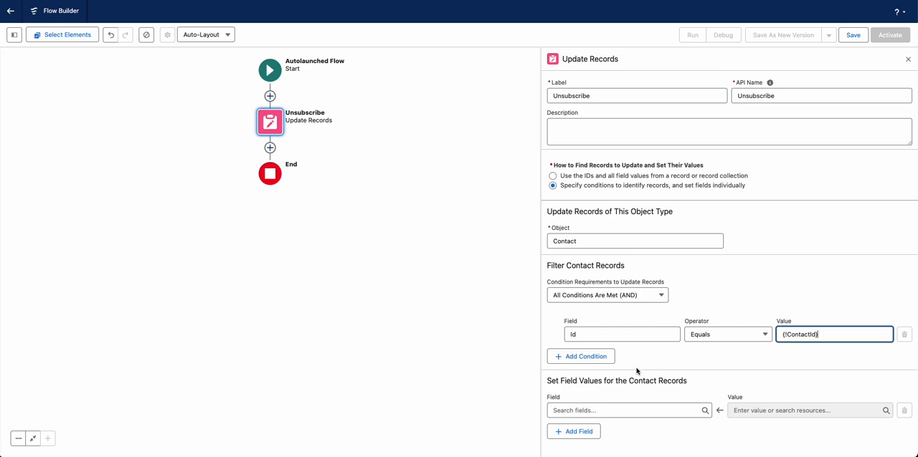
- Set the contact records' DOI__c field to $GlobalConstant.False
{"action": "left_click", "coordinate": [575, 406]}
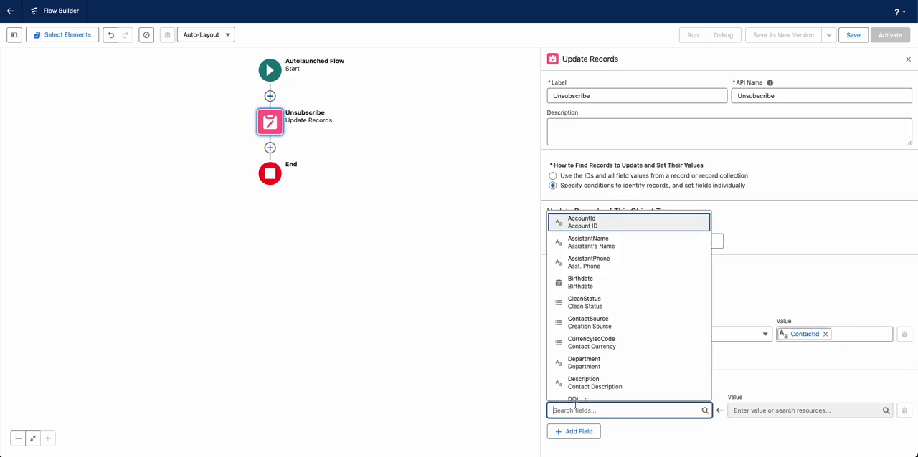
{"action": "left_click", "coordinate": [577, 399]}
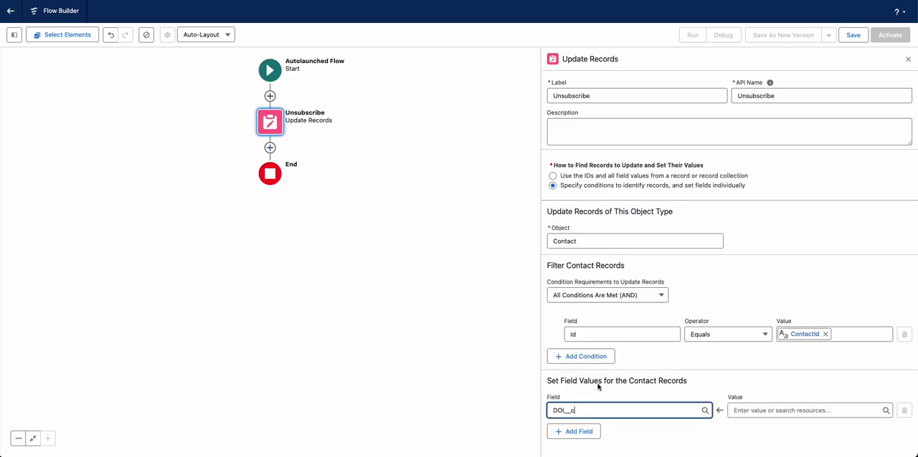
{"action": "left_click", "coordinate": [767, 408]}
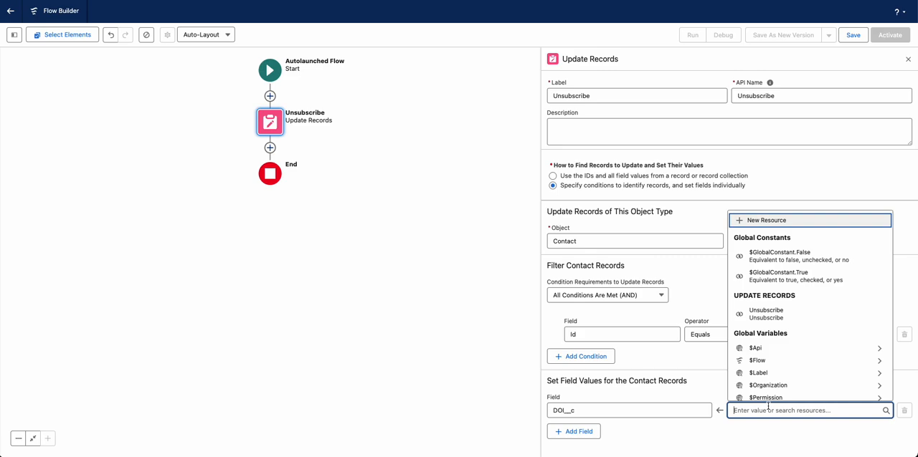
{"action": "left_click", "coordinate": [785, 262]}
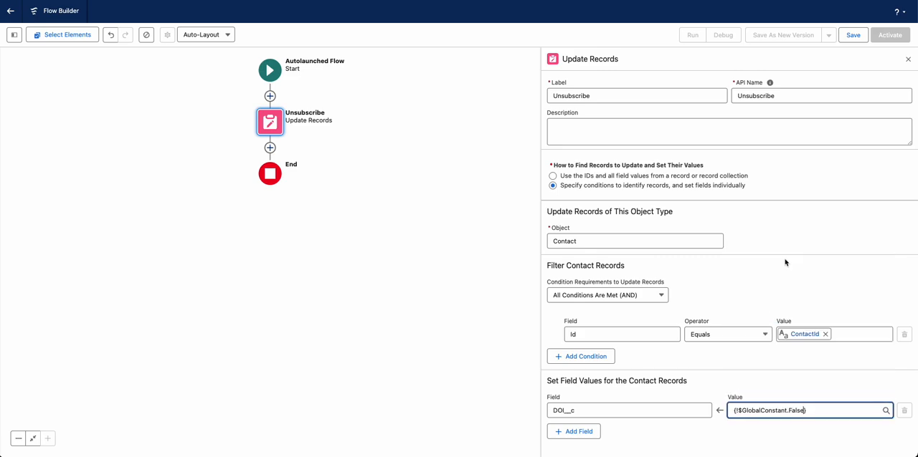
- Save the flow with the label Unsubscribe
{"action": "left_click", "coordinate": [852, 34]}
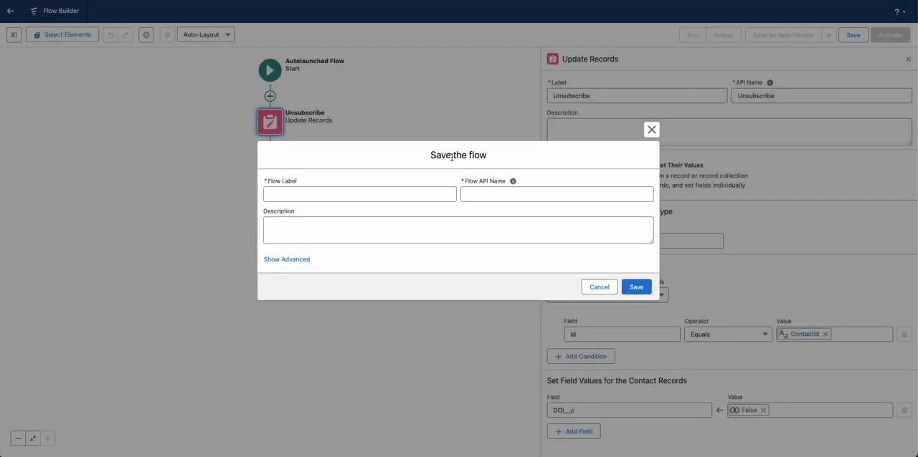
{"action": "left_click", "coordinate": [334, 195]}
{"action": "type", "text": "Unsubscribe"}
{"action": "left_click", "coordinate": [439, 264]}
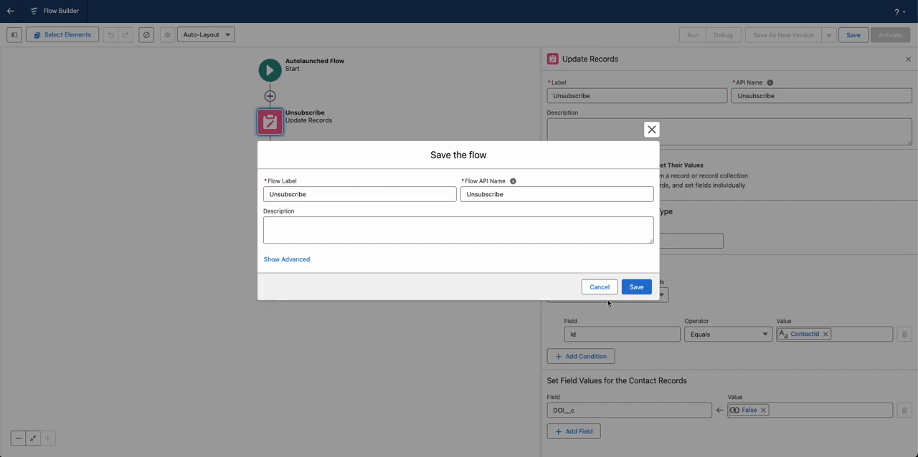
{"action": "left_click", "coordinate": [638, 286]}
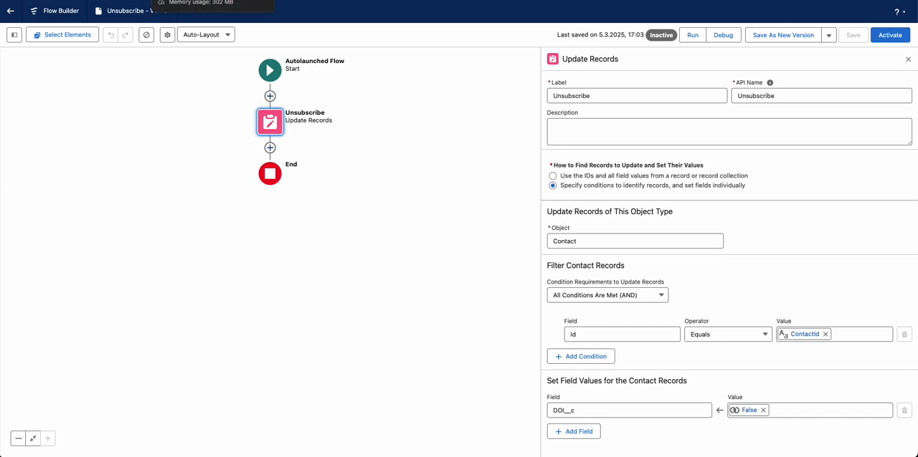
- Switch to Object Manager in Setup and open the Buttons, Links, and Actions of the Contact object
{"action": "left_click", "coordinate": [323, 1]}
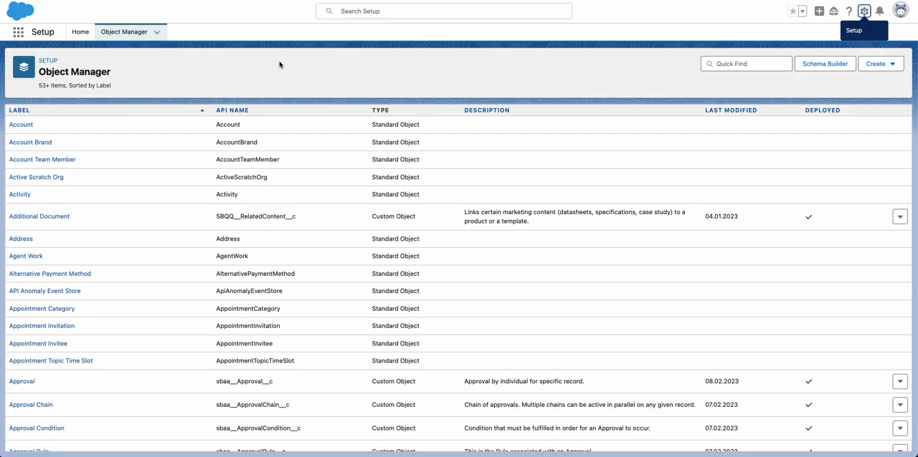
{"action": "left_click", "coordinate": [716, 66]}
{"action": "type", "text": "conta"}
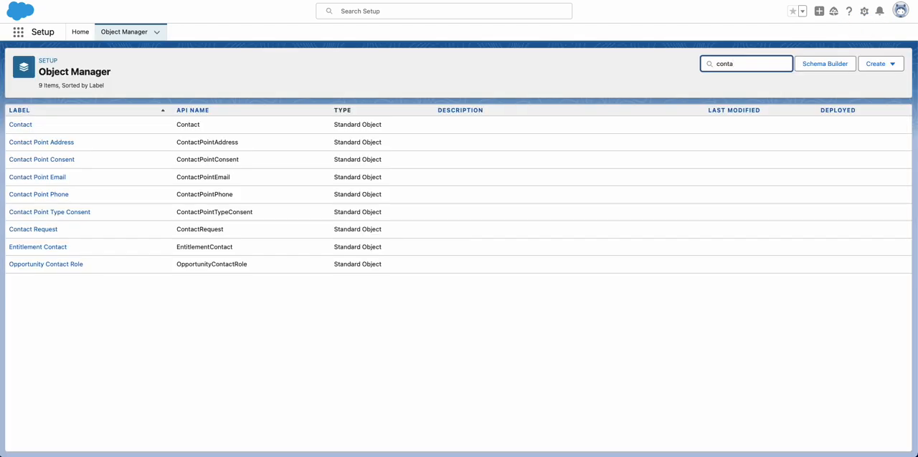
{"action": "left_click", "coordinate": [26, 125]}
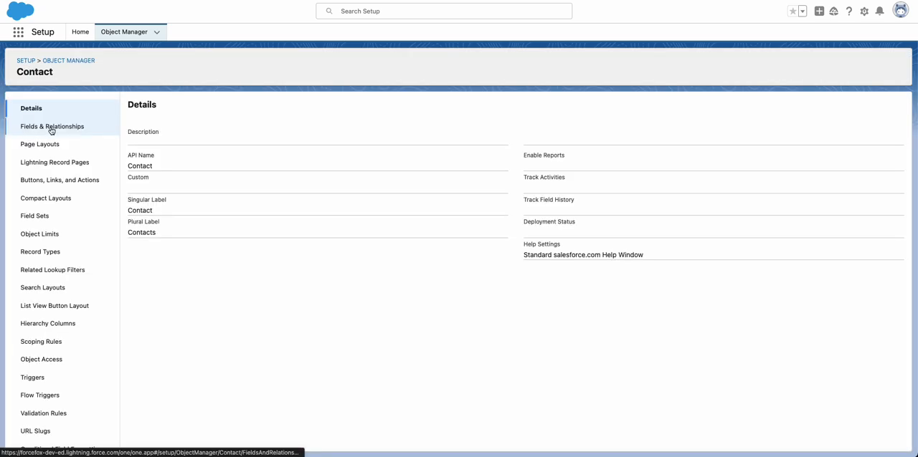
{"action": "left_click", "coordinate": [57, 187]}
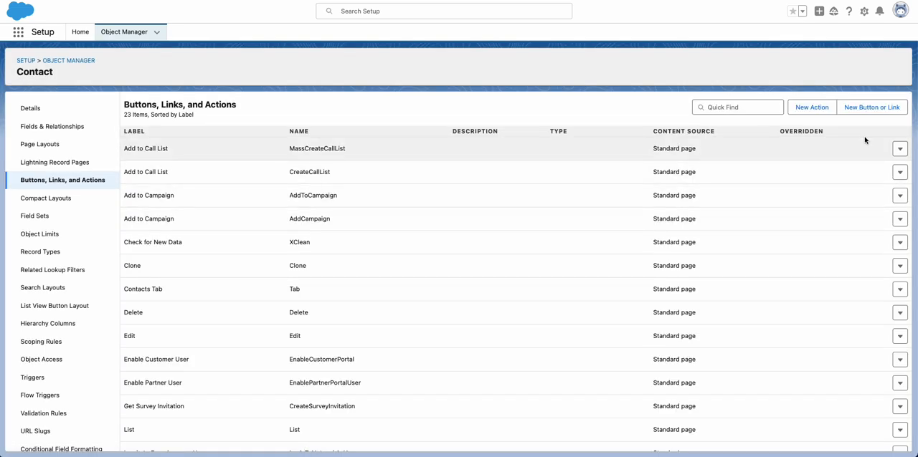
- Start a new Contact custom button as a Detail Page Button with the behavior Display in existing window without sidebar or header
{"action": "left_click", "coordinate": [859, 114]}
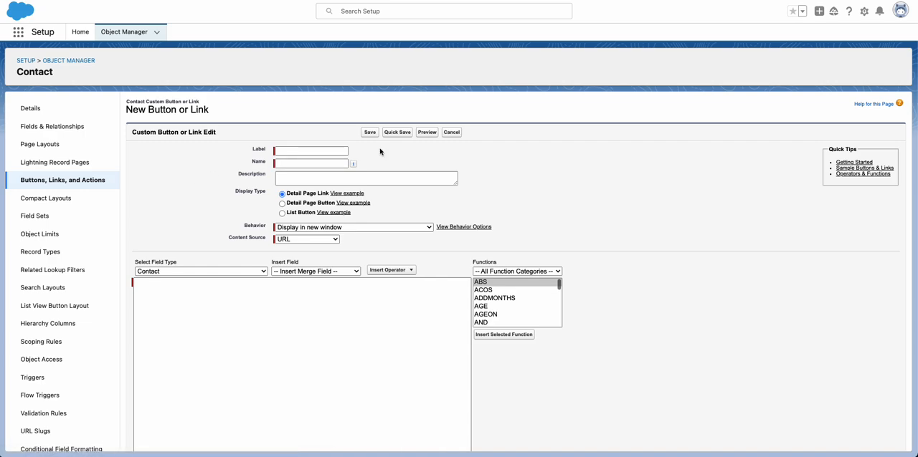
{"action": "left_click", "coordinate": [282, 204]}
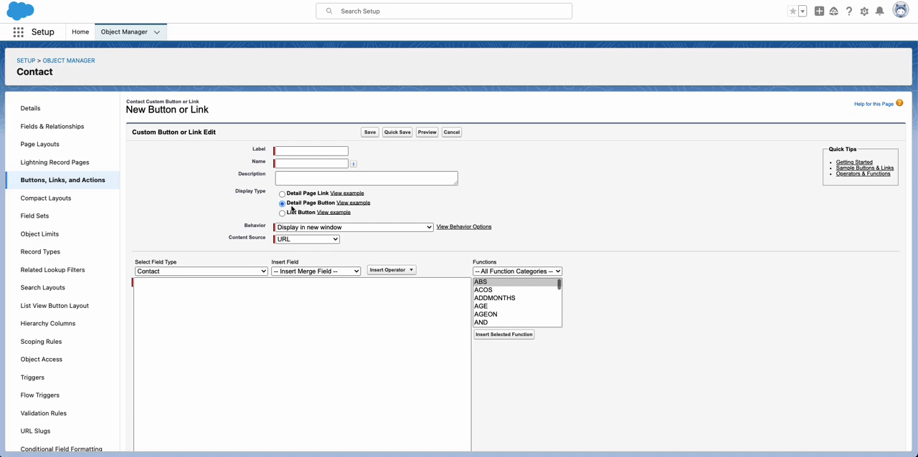
{"action": "left_click", "coordinate": [346, 228]}
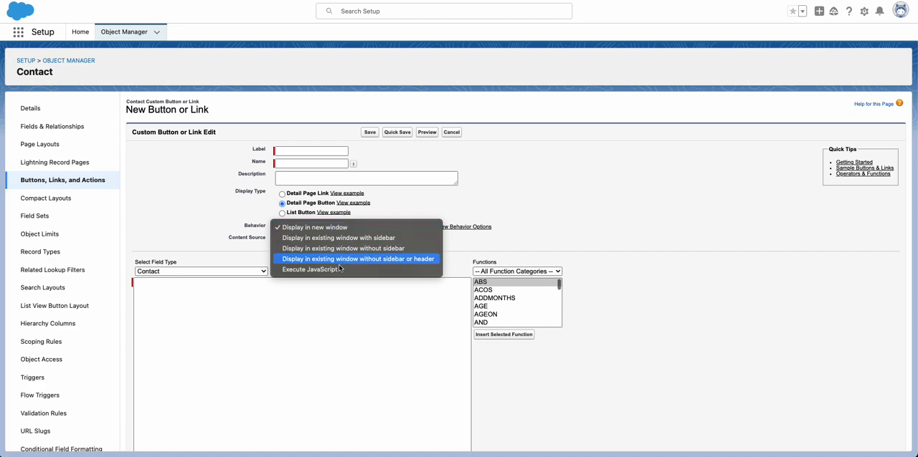
{"action": "left_click", "coordinate": [340, 262]}
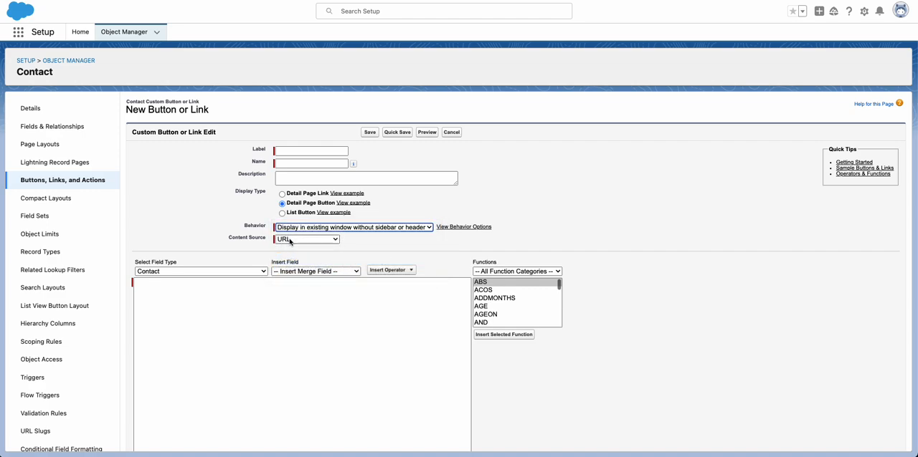
- Give the custom button the label and name Unsubscribe
{"action": "left_click", "coordinate": [287, 152]}
{"action": "left_click", "coordinate": [287, 152]}
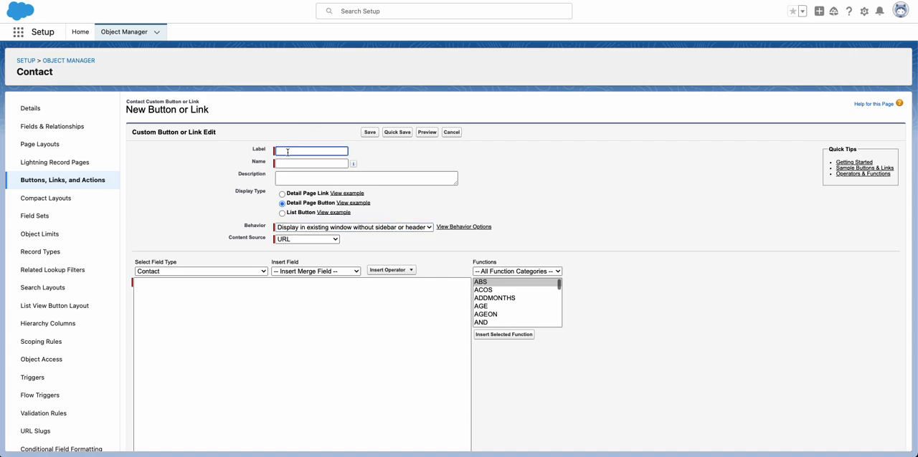
{"action": "type", "text": "Unsubscribe"}
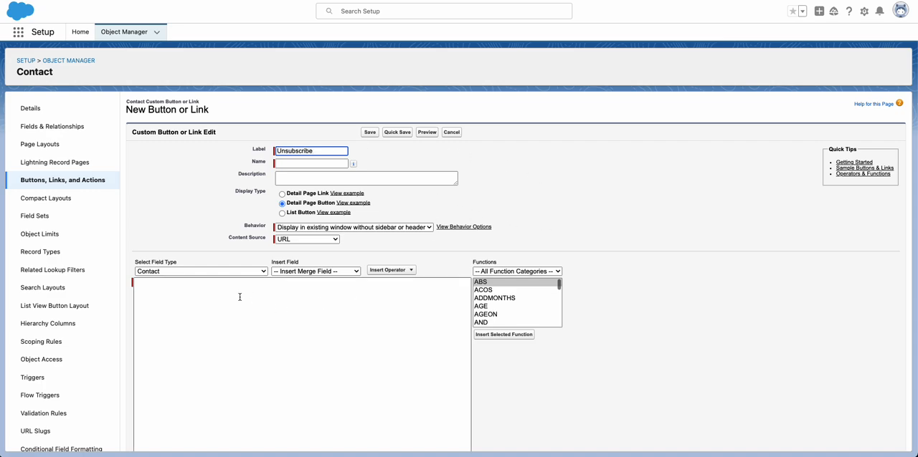
{"action": "key", "text": "Tab"}
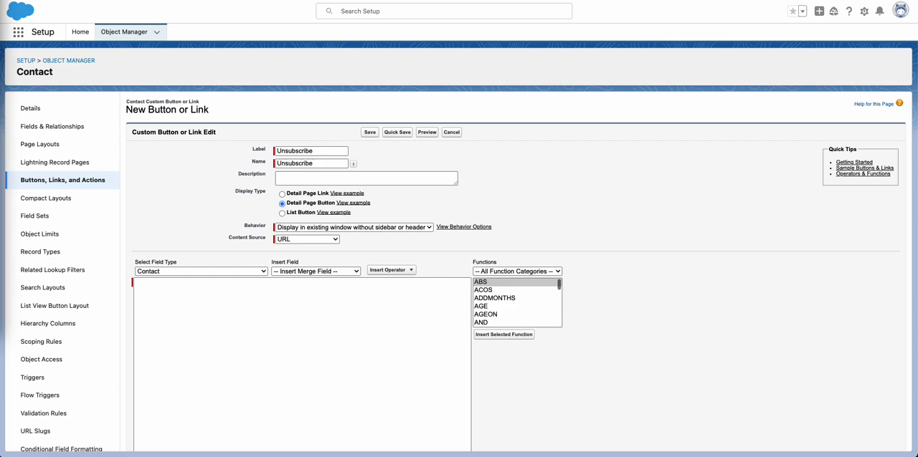
- Enter /flow/Unsubscribe?ContactId={!Contact.Id} as the button's URL
{"action": "left_click", "coordinate": [201, 297]}
{"action": "left_click", "coordinate": [177, 288]}
{"action": "type", "text": "/flow/Unsubscribe?ContactId={!Contact.Id}"}
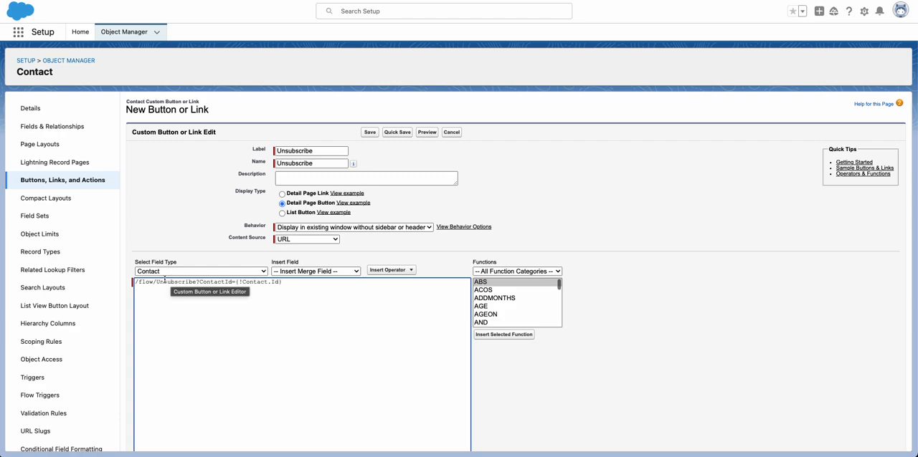
- Examine the flow name, the ContactId parameter and the contact ID merge field in the button's URL
{"action": "left_click_drag", "start_coordinate": [157, 282], "coordinate": [194, 284]}
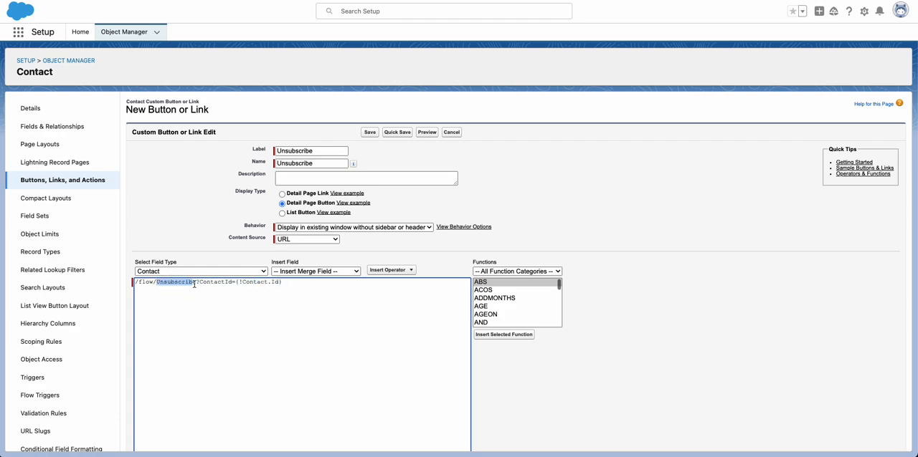
{"action": "left_click", "coordinate": [219, 302]}
{"action": "left_click_drag", "start_coordinate": [200, 282], "coordinate": [282, 284]}
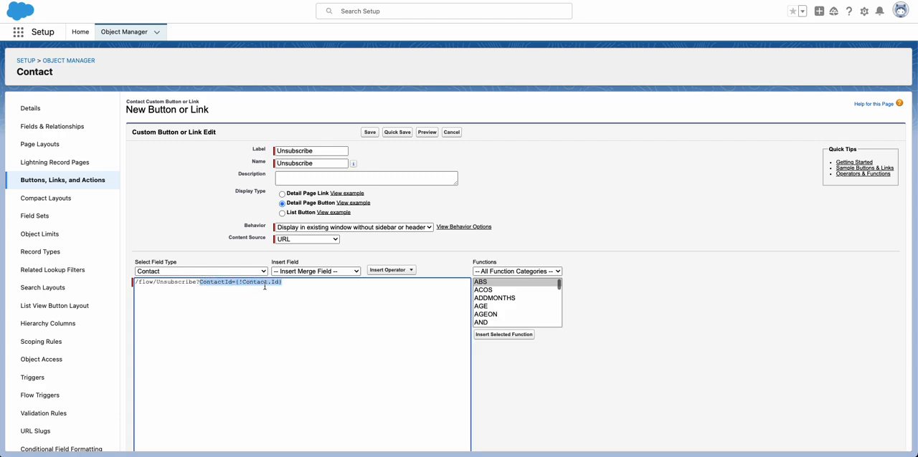
{"action": "left_click", "coordinate": [230, 295]}
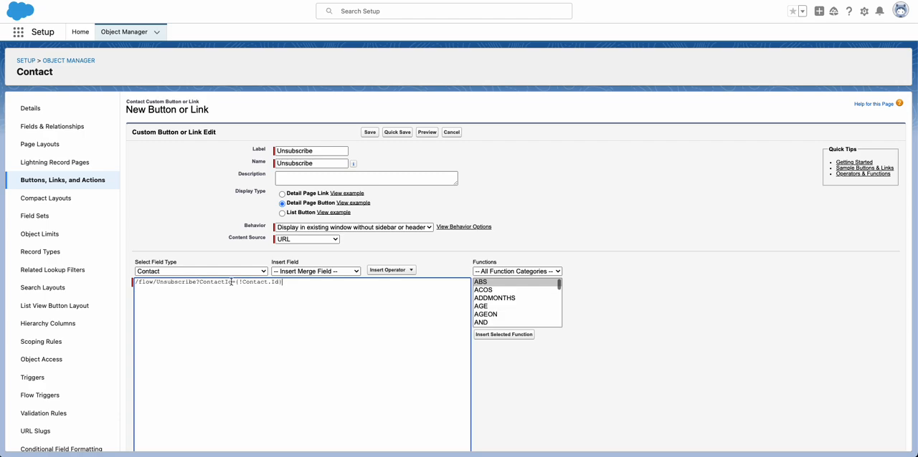
{"action": "left_click_drag", "start_coordinate": [199, 283], "coordinate": [232, 282]}
{"action": "left_click", "coordinate": [242, 303]}
{"action": "left_click_drag", "start_coordinate": [238, 283], "coordinate": [286, 282]}
{"action": "left_click", "coordinate": [284, 302]}
- Save the Unsubscribe button and acknowledge the page layout notice
{"action": "scroll", "coordinate": [291, 282], "scroll_direction": "down", "scroll_amount": 1}
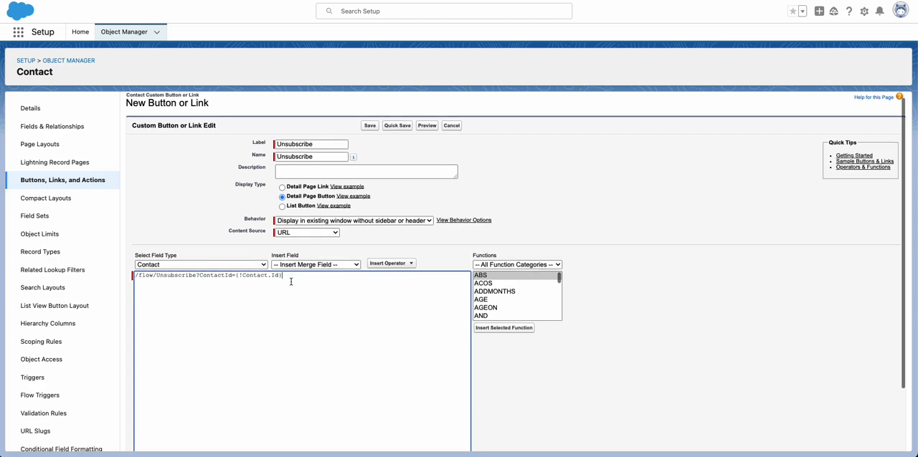
{"action": "scroll", "coordinate": [291, 282], "scroll_direction": "down", "scroll_amount": 3}
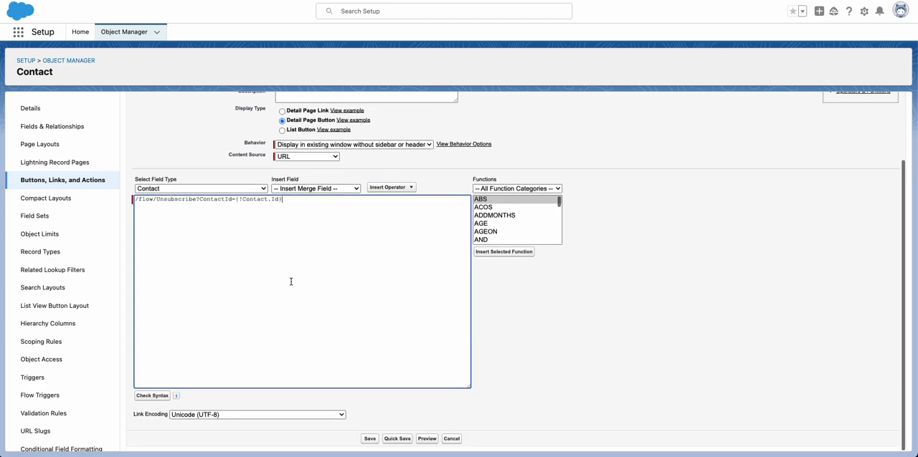
{"action": "scroll", "coordinate": [291, 281], "scroll_direction": "up", "scroll_amount": 4}
{"action": "left_click", "coordinate": [369, 133]}
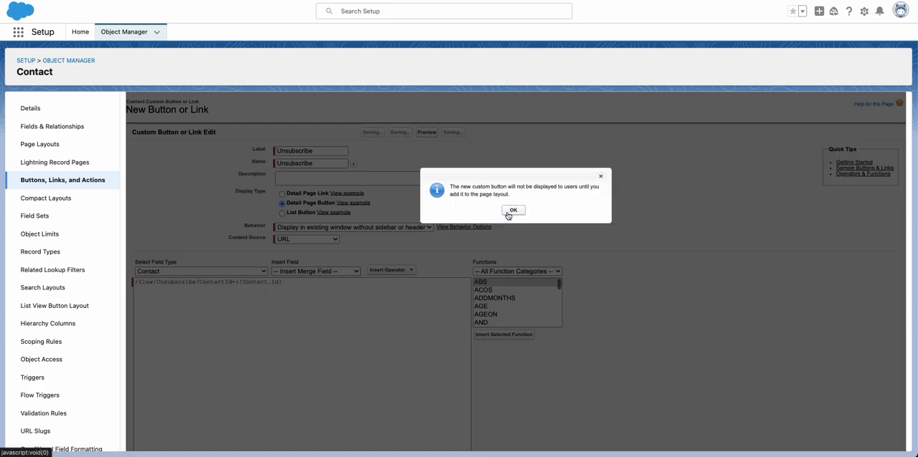
{"action": "left_click", "coordinate": [512, 211]}
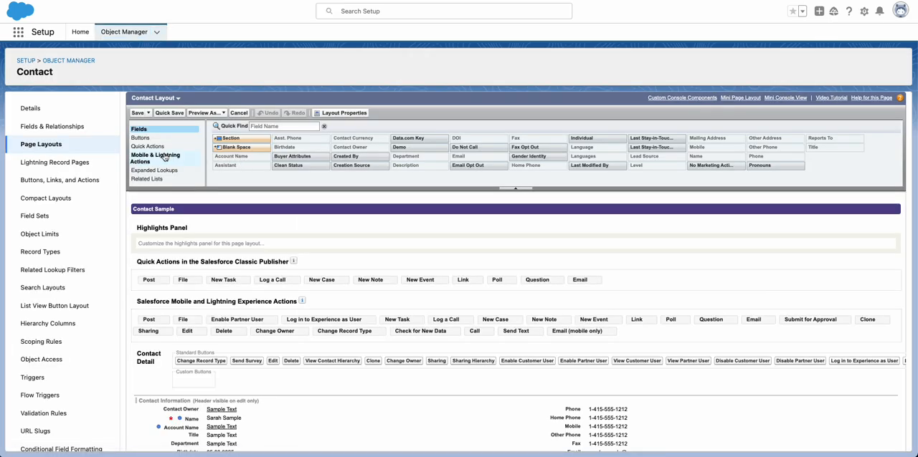
- Add the Unsubscribe action after Post in the Contact Layout's Salesforce Mobile and Lightning Experience Actions and save the layout
{"action": "left_click", "coordinate": [161, 157]}
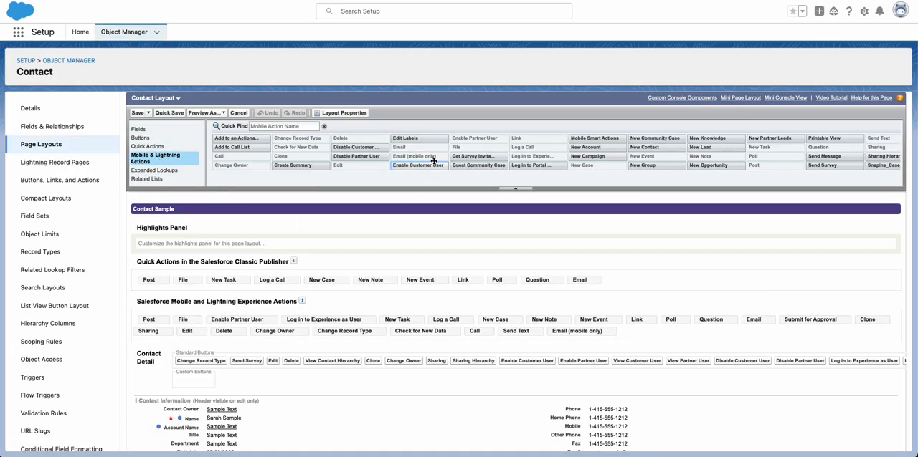
{"action": "scroll", "coordinate": [552, 153], "scroll_direction": "right", "scroll_amount": 5}
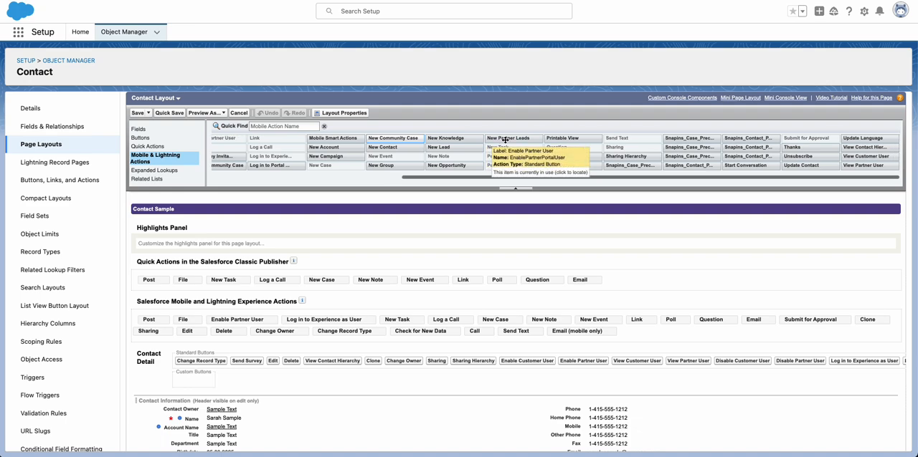
{"action": "mouse_move", "coordinate": [796, 157]}
{"action": "left_mouse_down"}
{"action": "mouse_move", "coordinate": [574, 211]}
{"action": "mouse_move", "coordinate": [412, 278]}
{"action": "mouse_move", "coordinate": [302, 310]}
{"action": "mouse_move", "coordinate": [169, 322]}
{"action": "left_mouse_up"}
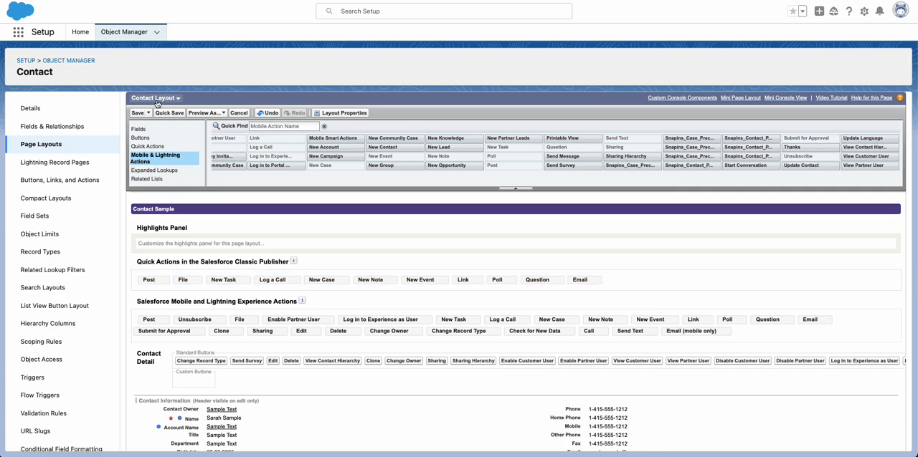
{"action": "left_click", "coordinate": [138, 114]}
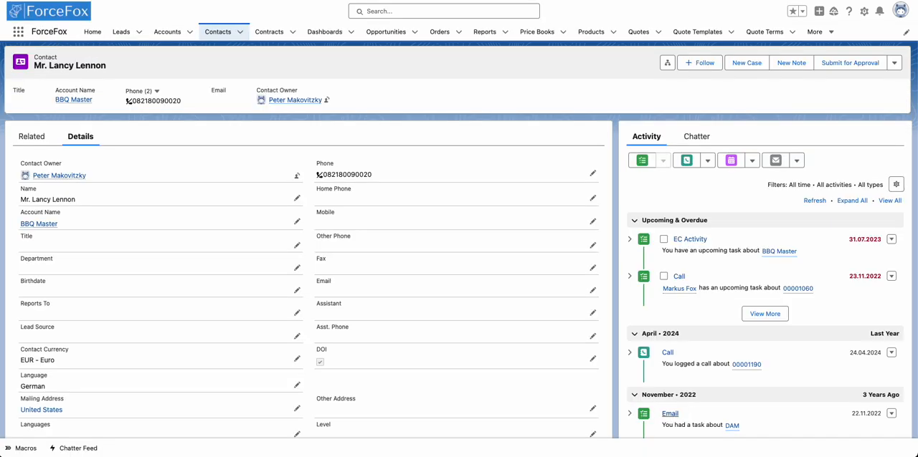
- Reload the contact record, show its details and run the Unsubscribe action
{"action": "key", "text": "super+r"}
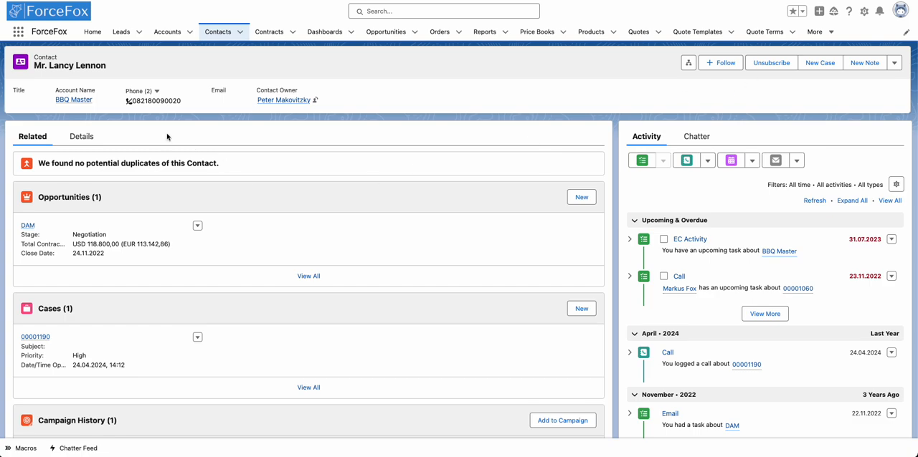
{"action": "left_click", "coordinate": [80, 137]}
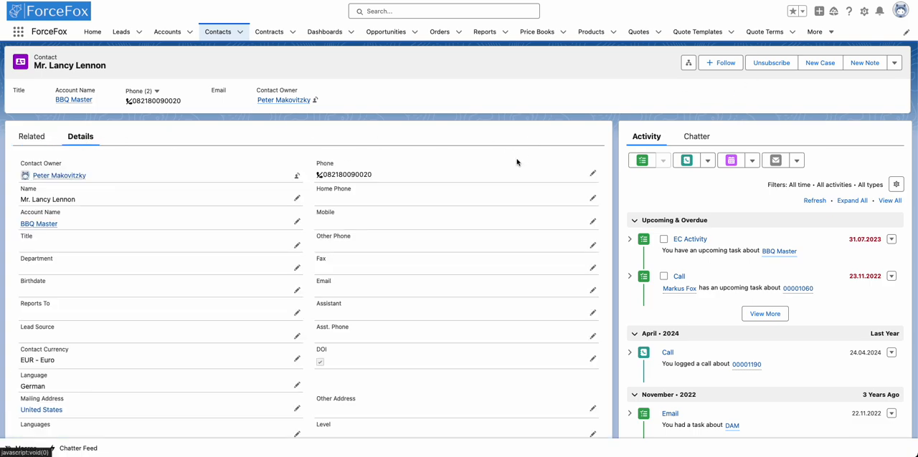
{"action": "left_click", "coordinate": [771, 63]}
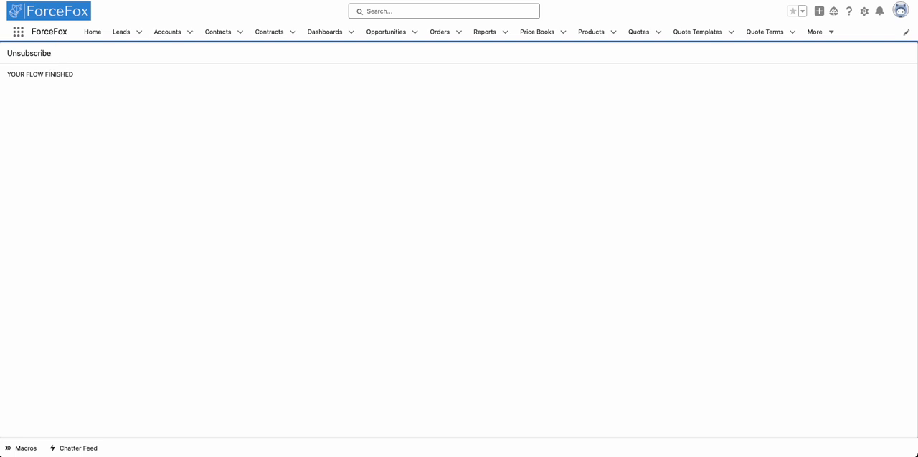
- Return to the contact record, reload it and check the DOI field in its details
{"action": "key", "text": "alt+Left"}
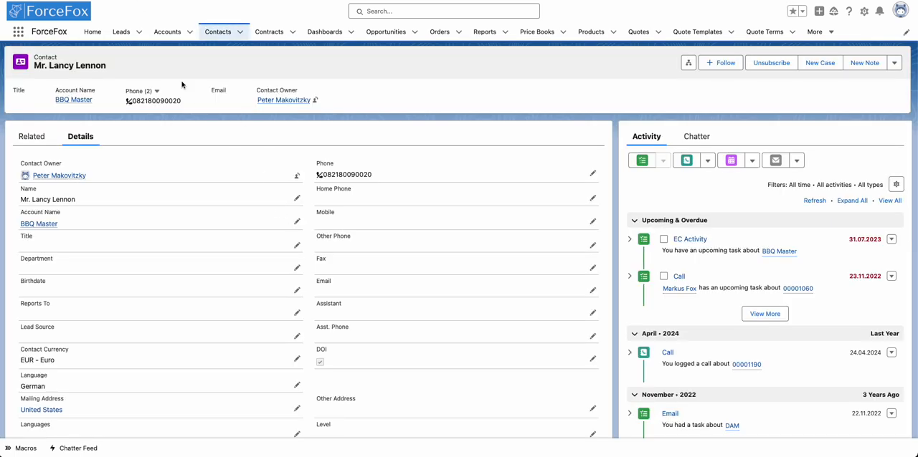
{"action": "key", "text": "super+r"}
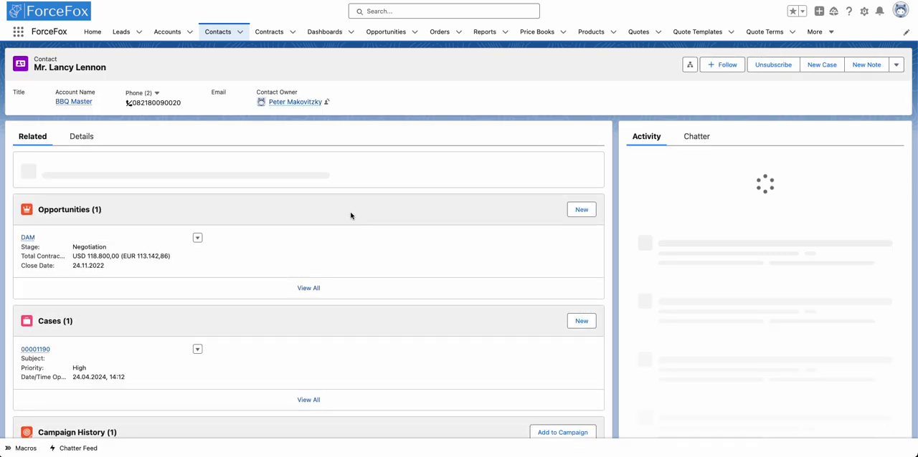
{"action": "left_click", "coordinate": [75, 136]}
{"action": "scroll", "coordinate": [412, 232], "scroll_direction": "down", "scroll_amount": 2}
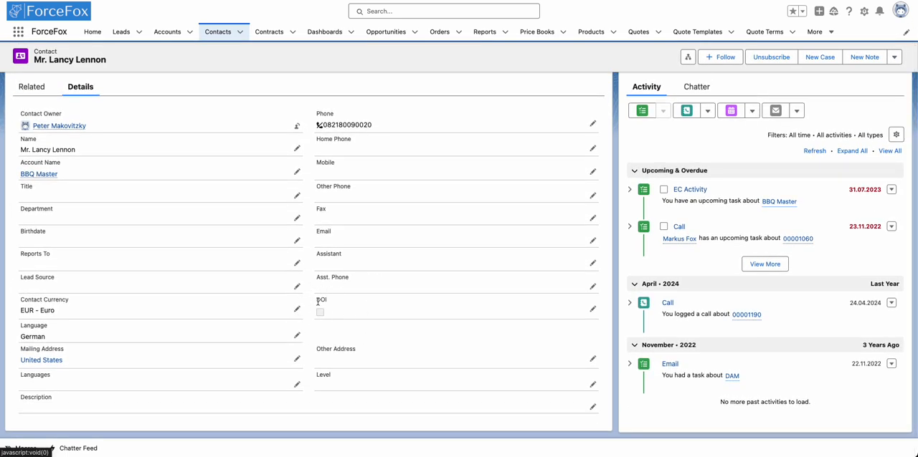
- Enable the contact's DOI checkbox again and save the record
{"action": "left_click", "coordinate": [593, 309]}
{"action": "left_click", "coordinate": [320, 316]}
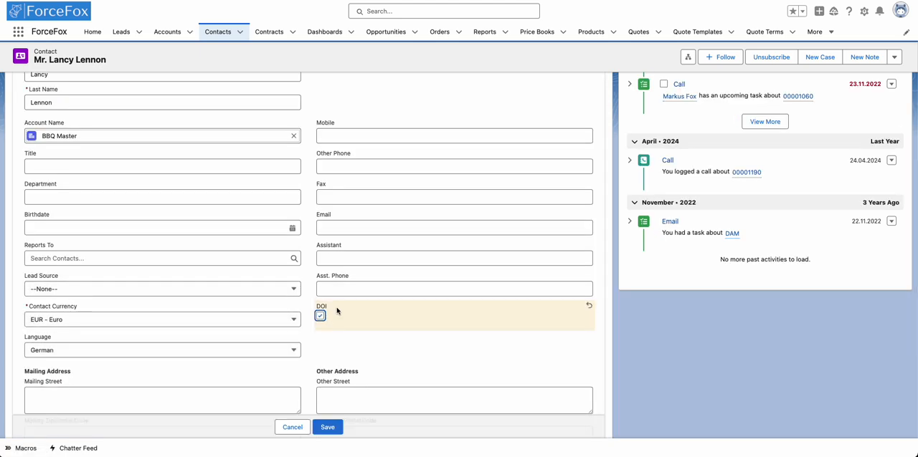
{"action": "left_click", "coordinate": [327, 427]}
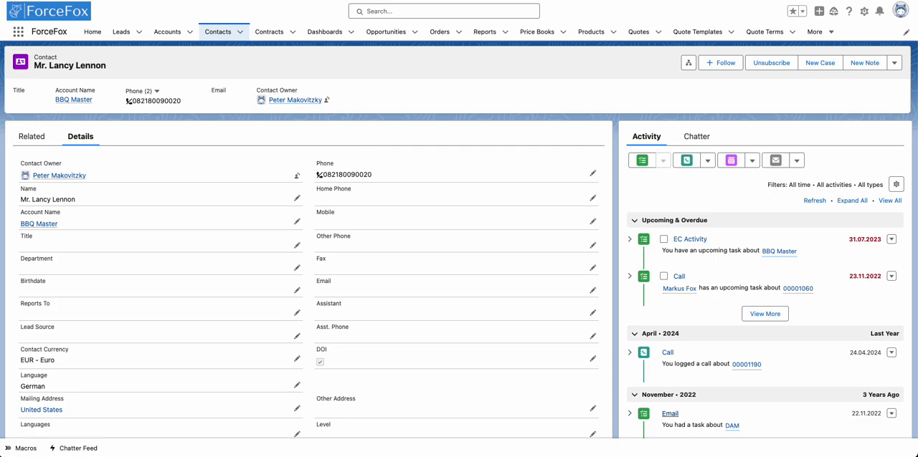
- Switch to the Unsubscribe button in Setup, append &retURL=/{!Contact.Id} to its URL and save it
{"action": "left_click", "coordinate": [297, 1]}
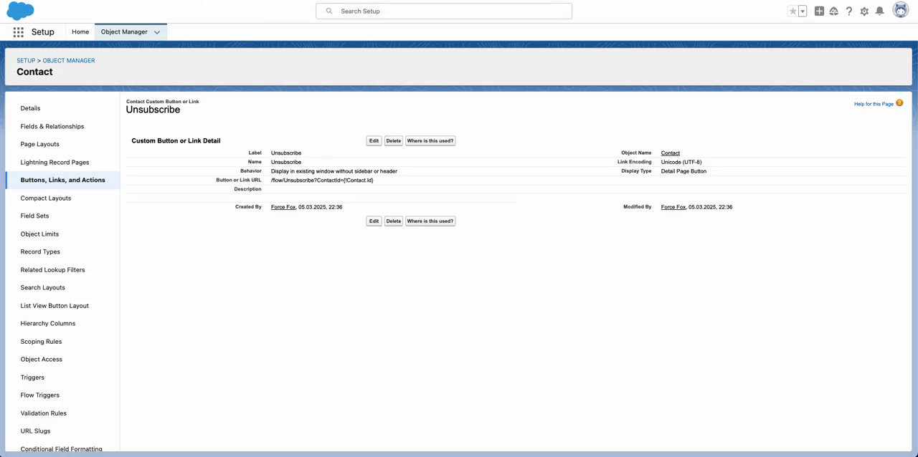
{"action": "left_click", "coordinate": [373, 141]}
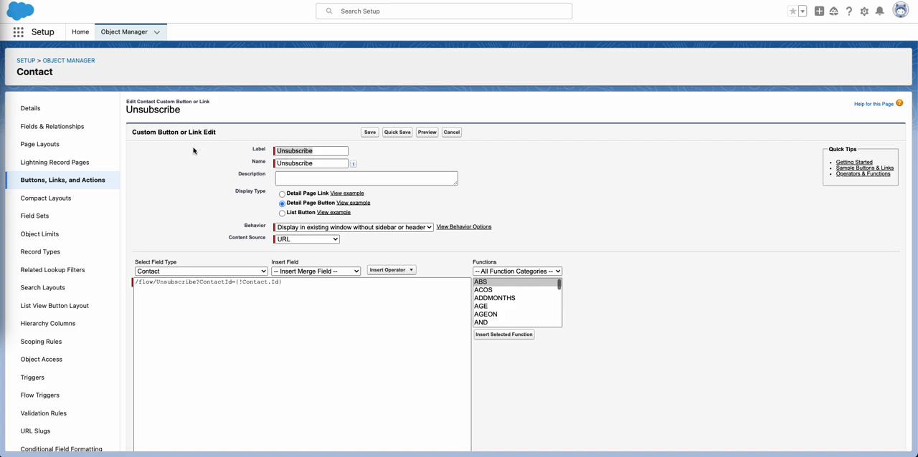
{"action": "left_click", "coordinate": [288, 283]}
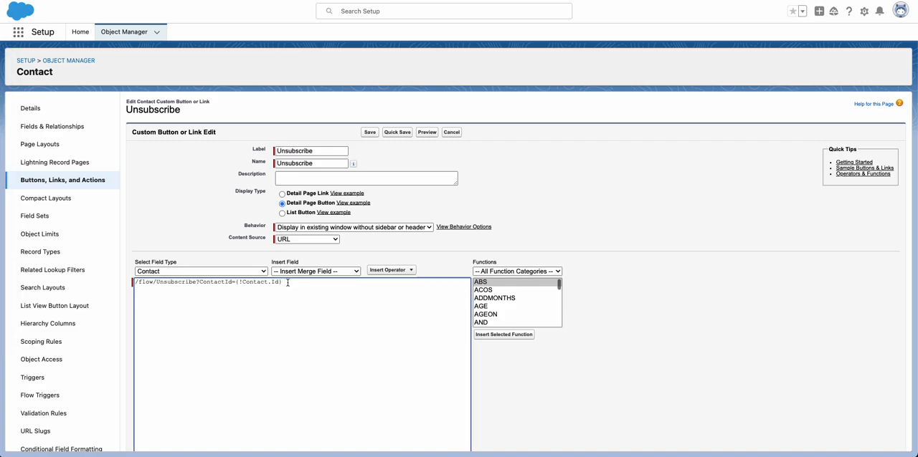
{"action": "type", "text": "&retURL=/{!Contact.Id}"}
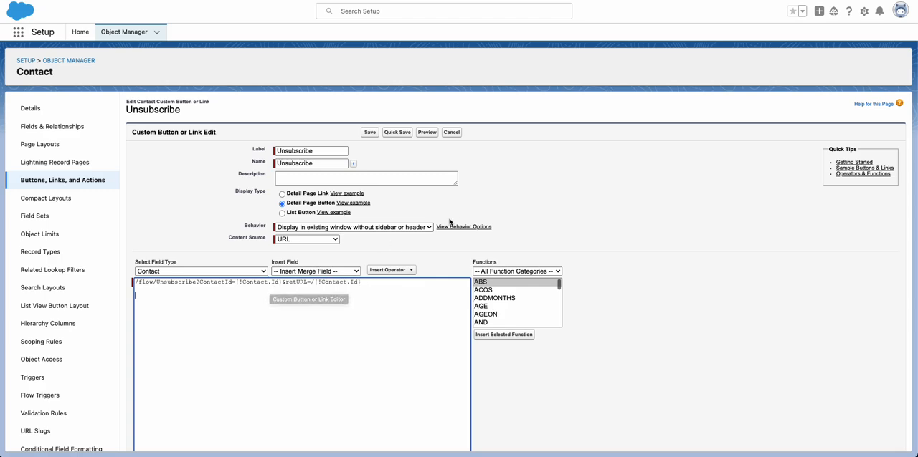
{"action": "scroll", "coordinate": [358, 371], "scroll_direction": "down", "scroll_amount": 3}
{"action": "scroll", "coordinate": [358, 371], "scroll_direction": "up", "scroll_amount": 3}
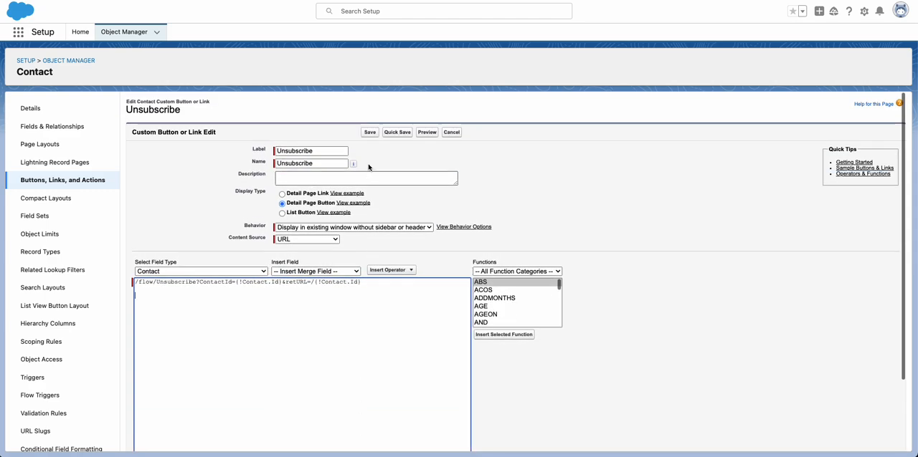
{"action": "left_click", "coordinate": [368, 132]}
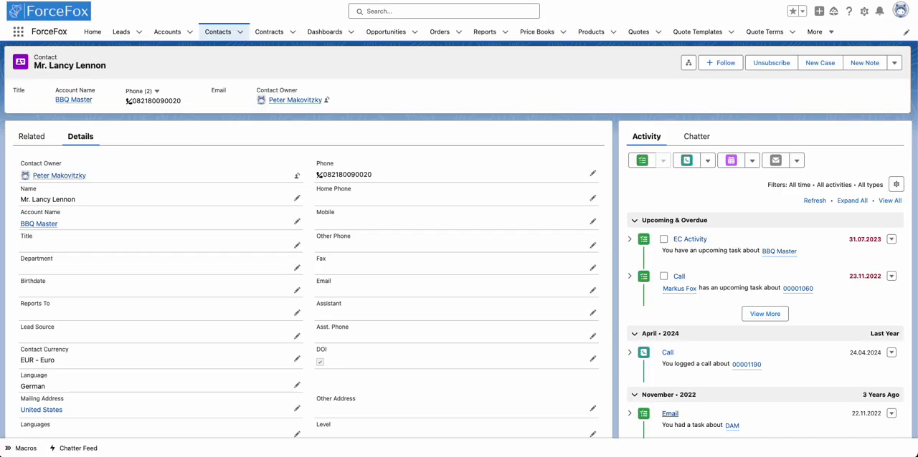
- Reload the contact record, show its details and run Unsubscribe with the updated return URL
{"action": "key", "text": "super+r"}
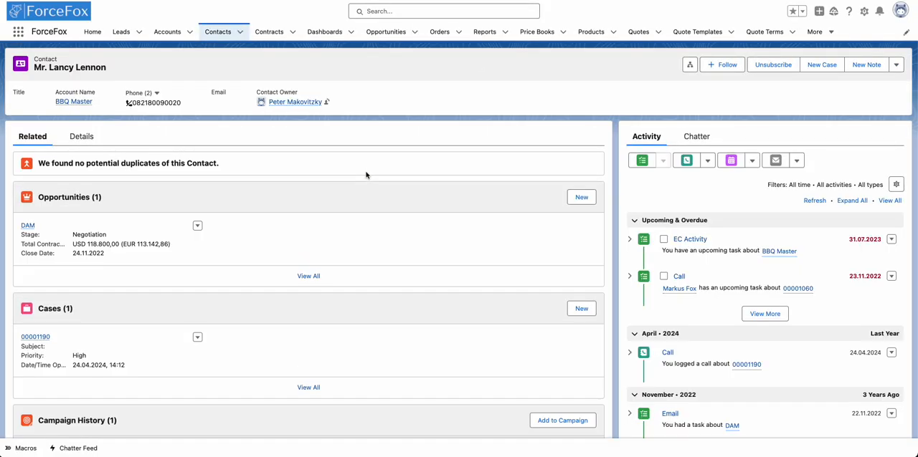
{"action": "left_click", "coordinate": [81, 136]}
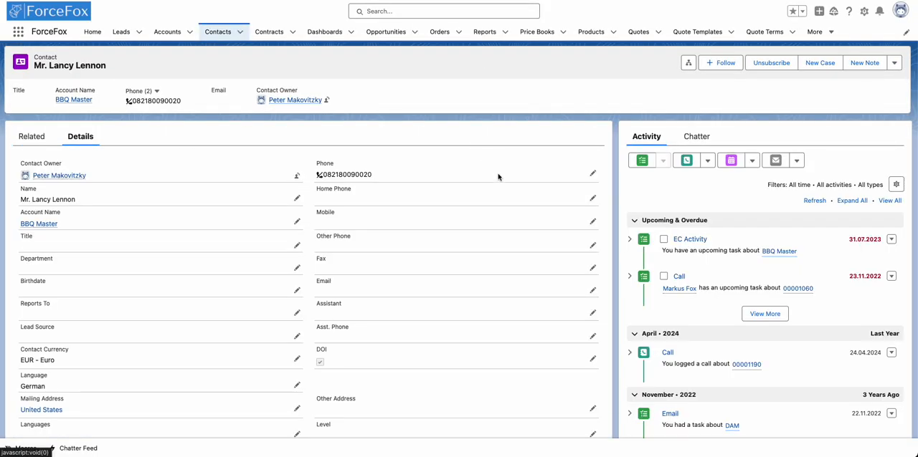
{"action": "left_click", "coordinate": [774, 66]}
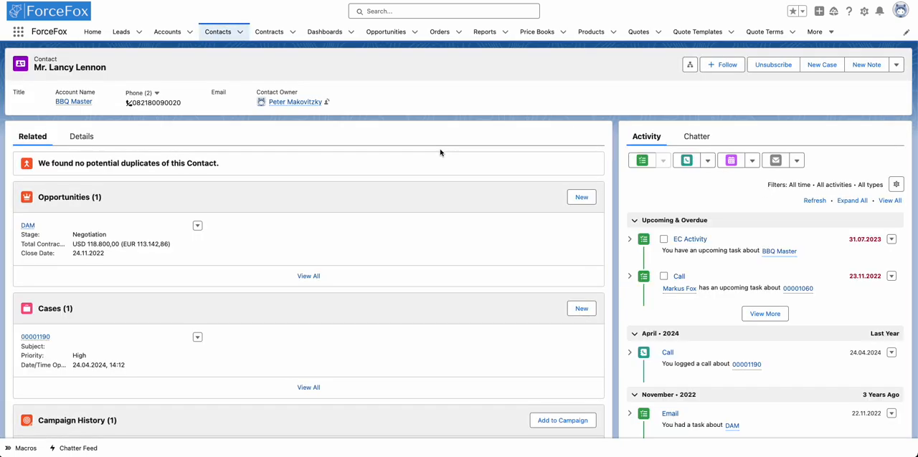
- Check the DOI field in the contact's details, reloading the record to get its current value
{"action": "left_click", "coordinate": [64, 137]}
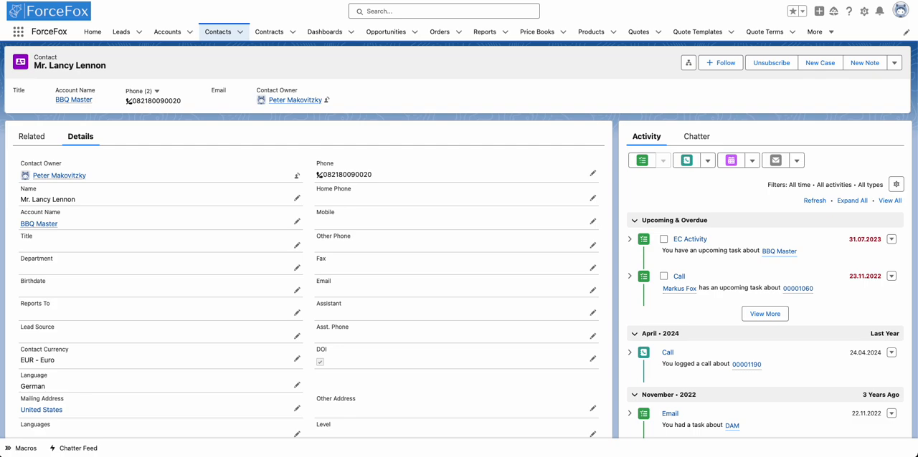
{"action": "key", "text": "super+r"}
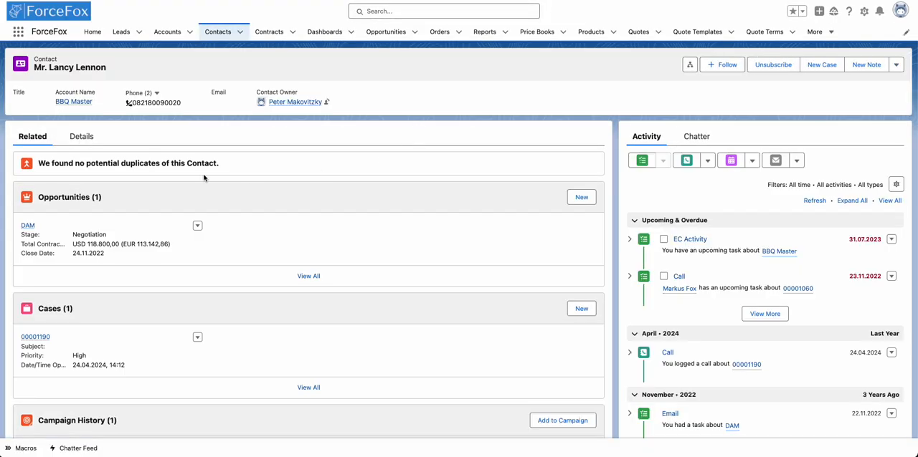
{"action": "left_click", "coordinate": [79, 139]}
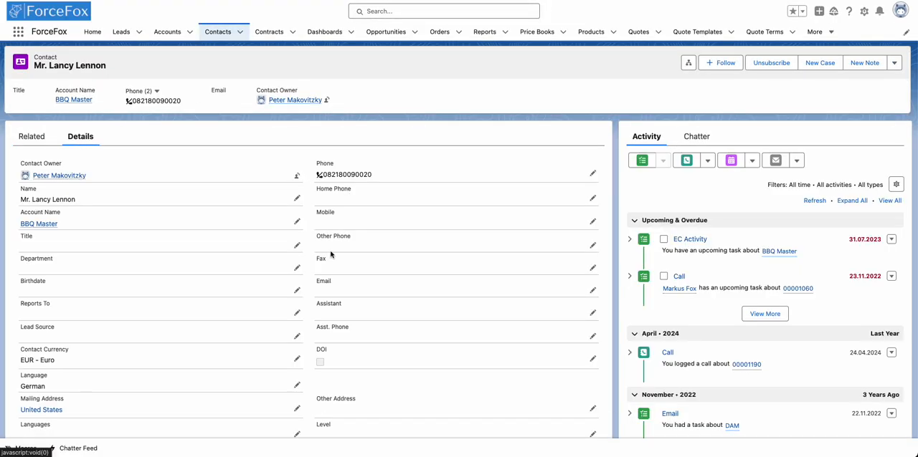